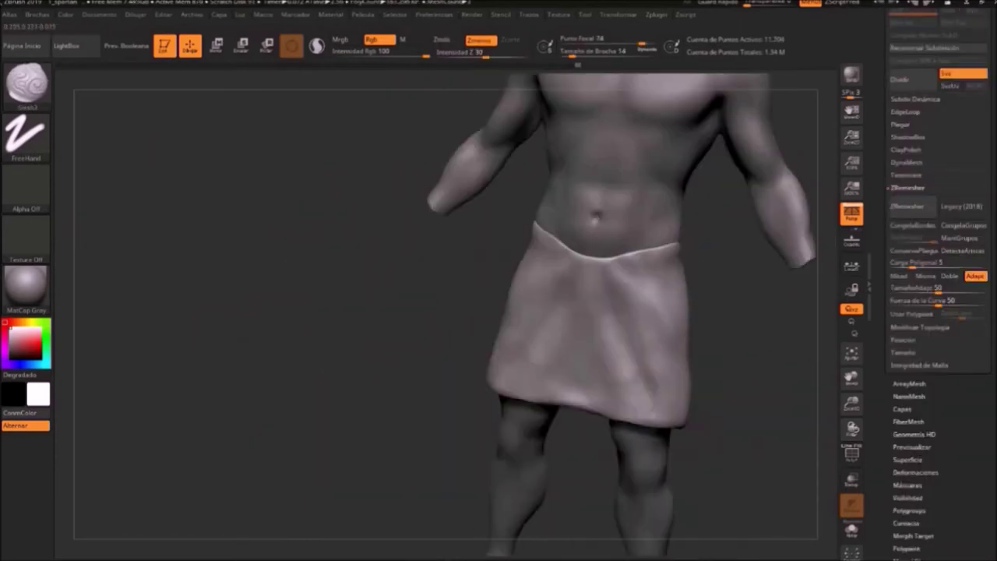
# - Bring the cloth skirt around the warrior's waist into close view
pyautogui.moveTo(696, 367); pyautogui.dragTo(310, 279, button='right')
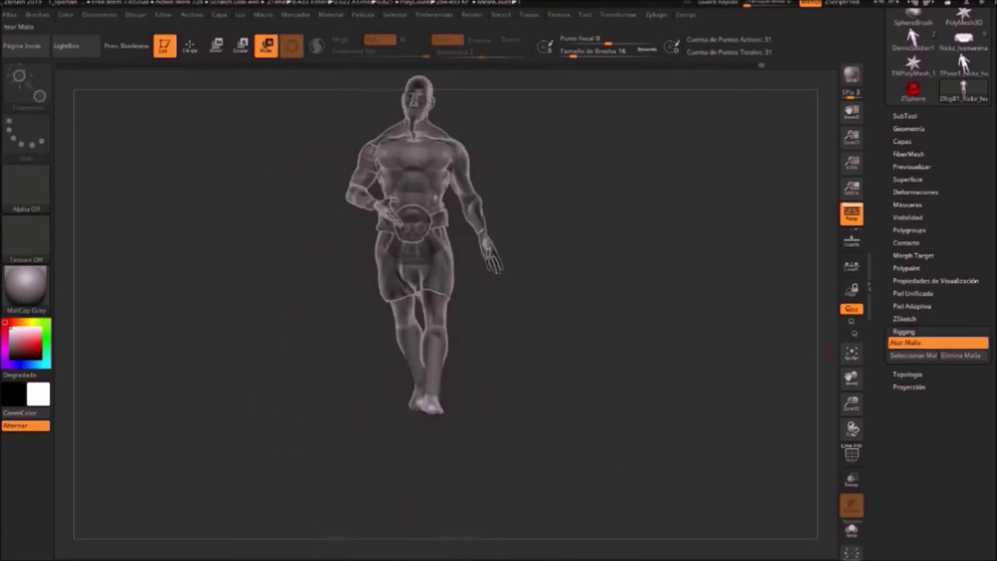
# - Switch to the Pm3d_sphere3d1 subtool and inspect the chest and head from the front
pyautogui.hotkey('alt', 'Down')
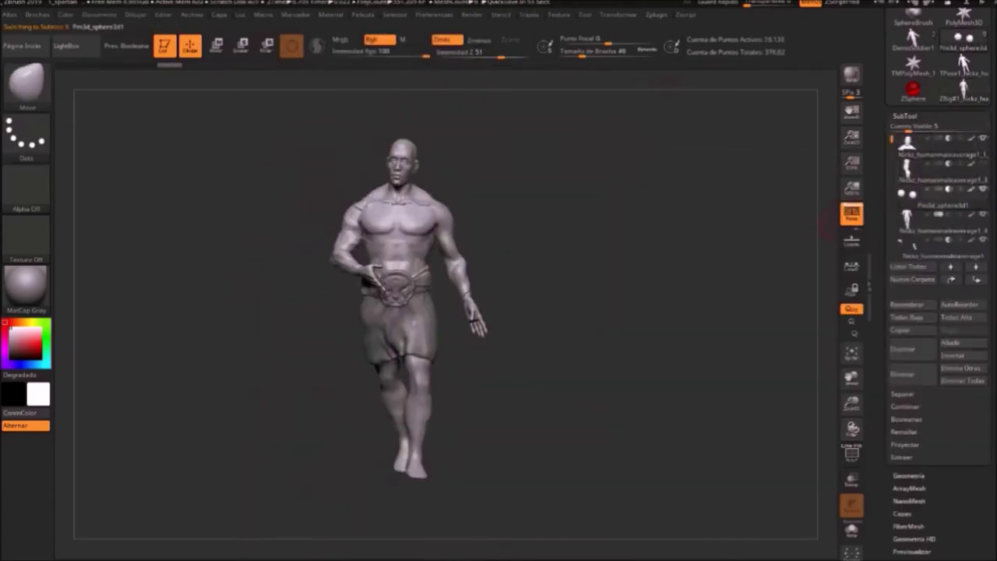
pyautogui.moveTo(537, 312); pyautogui.dragTo(518, 370)
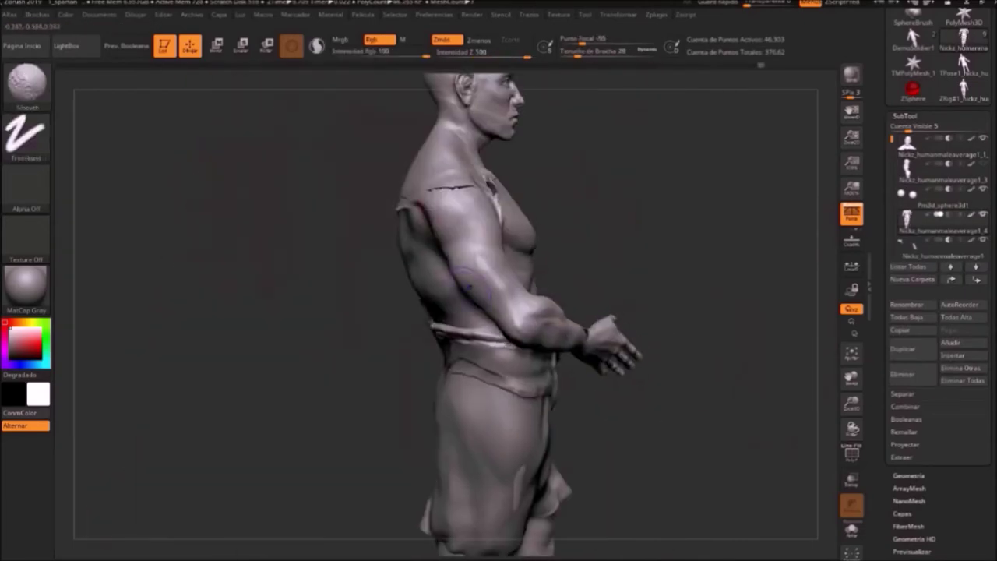
pyautogui.moveTo(472, 283); pyautogui.dragTo(396, 343)
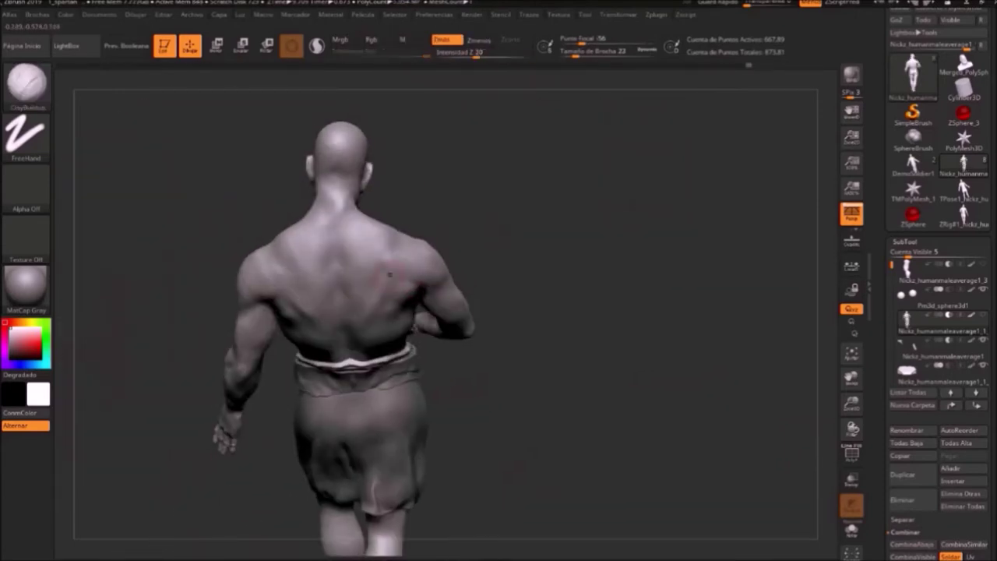
# - Rotate the model back to a straight front view
pyautogui.moveTo(693, 331); pyautogui.dragTo(771, 320)
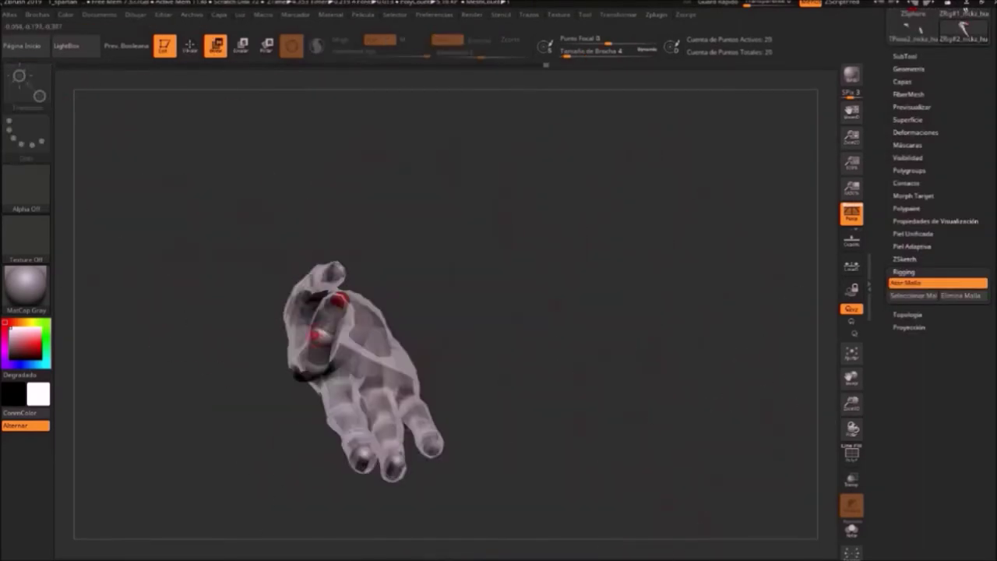
# - Turn the hand so its palm faces forward
pyautogui.moveTo(654, 297); pyautogui.dragTo(685, 218)
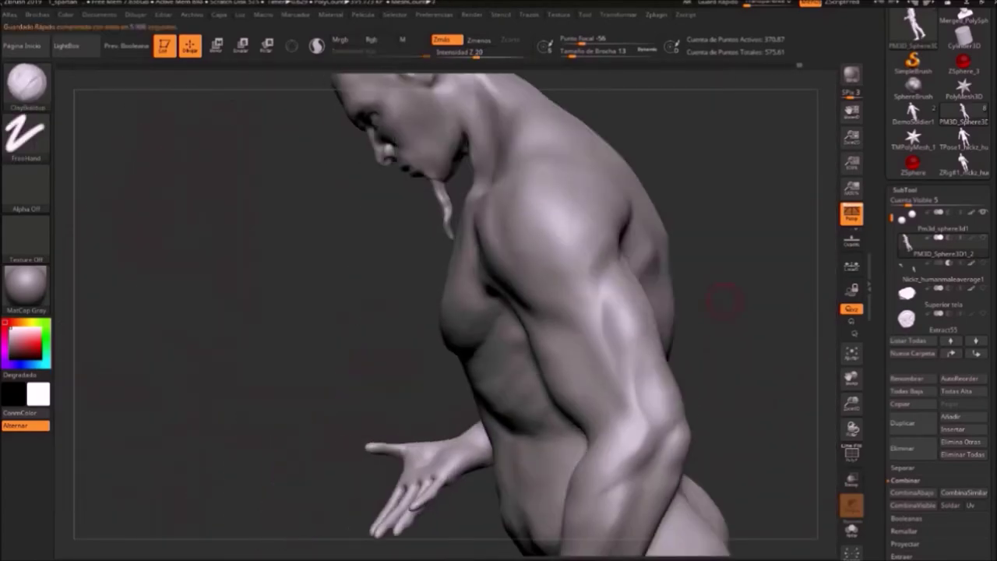
# - Orbit to a more side-on view of the torso
pyautogui.moveTo(724, 302); pyautogui.dragTo(670, 306)
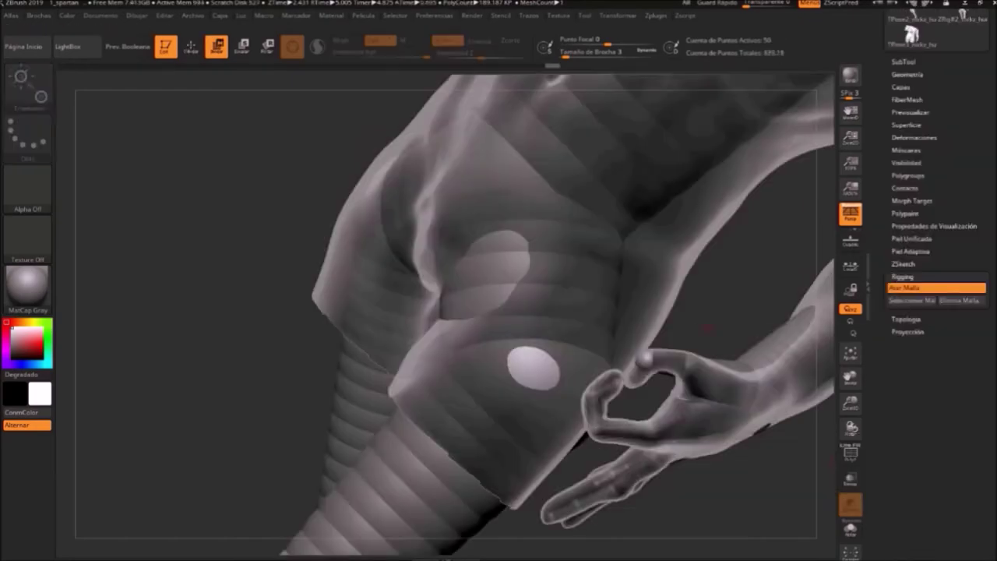
# - Orbit below the model to inspect the raised hand from underneath
pyautogui.moveTo(707, 328)
pyautogui.mouseDown()
pyautogui.moveTo(510, 281)
pyautogui.moveTo(463, 399)
pyautogui.mouseUp()
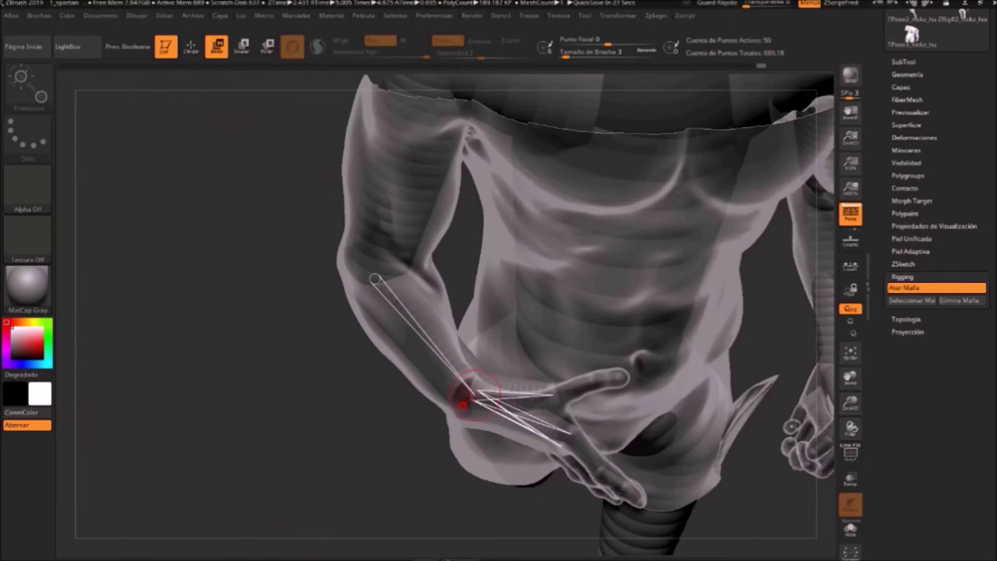
pyautogui.moveTo(462, 399); pyautogui.dragTo(436, 343)
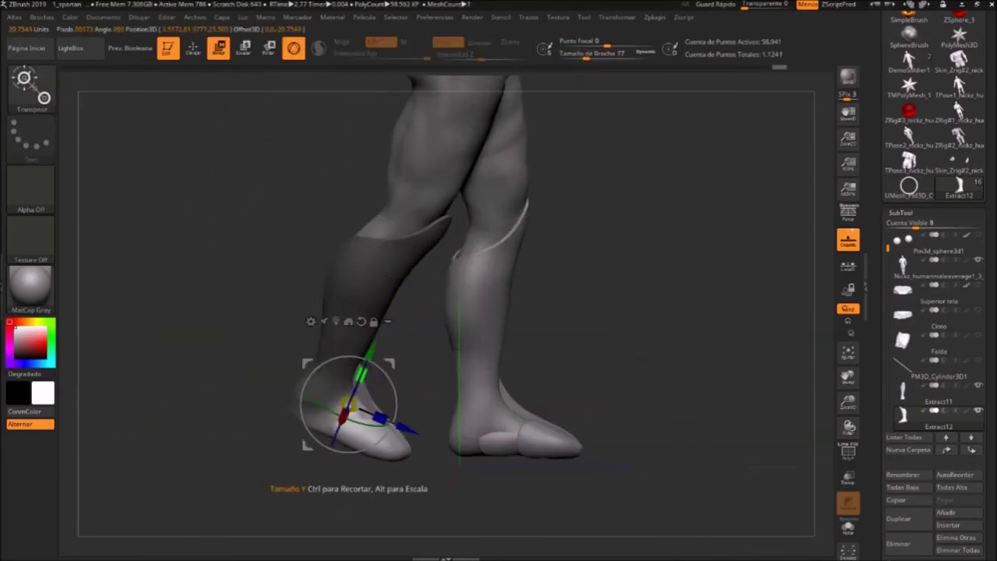
# - Shift and rotate the Spartan from side profile to a three-quarter view
pyautogui.keyDown('alt'); pyautogui.moveTo(650, 413); pyautogui.dragTo(727, 425); pyautogui.keyUp('alt')
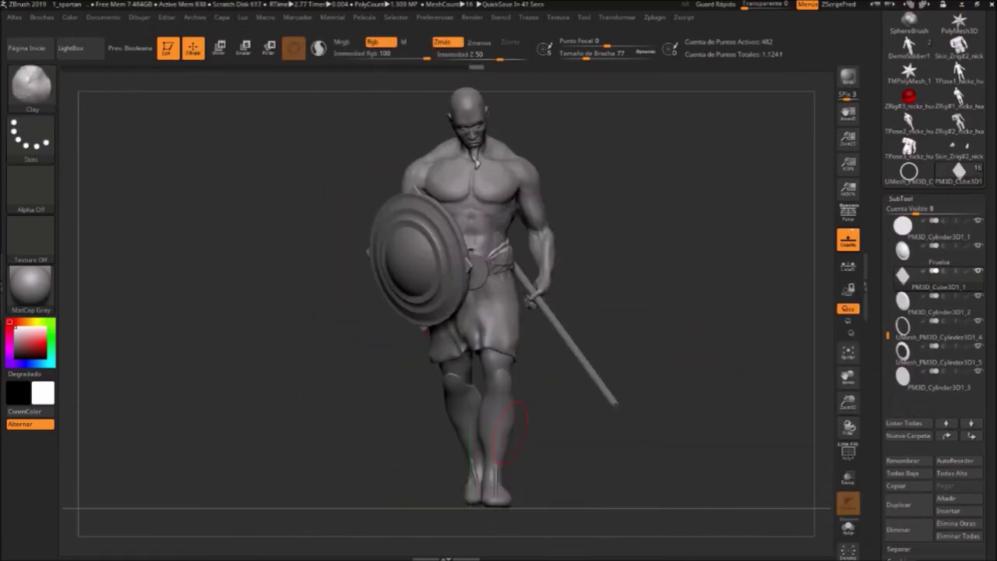
pyautogui.moveTo(538, 432); pyautogui.dragTo(701, 436)
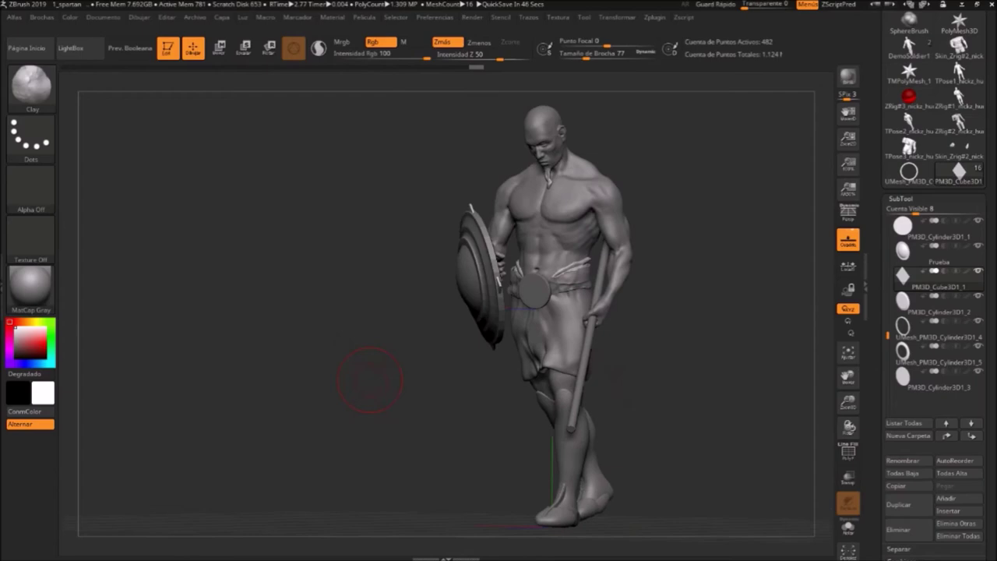
pyautogui.moveTo(733, 336); pyautogui.dragTo(592, 373)
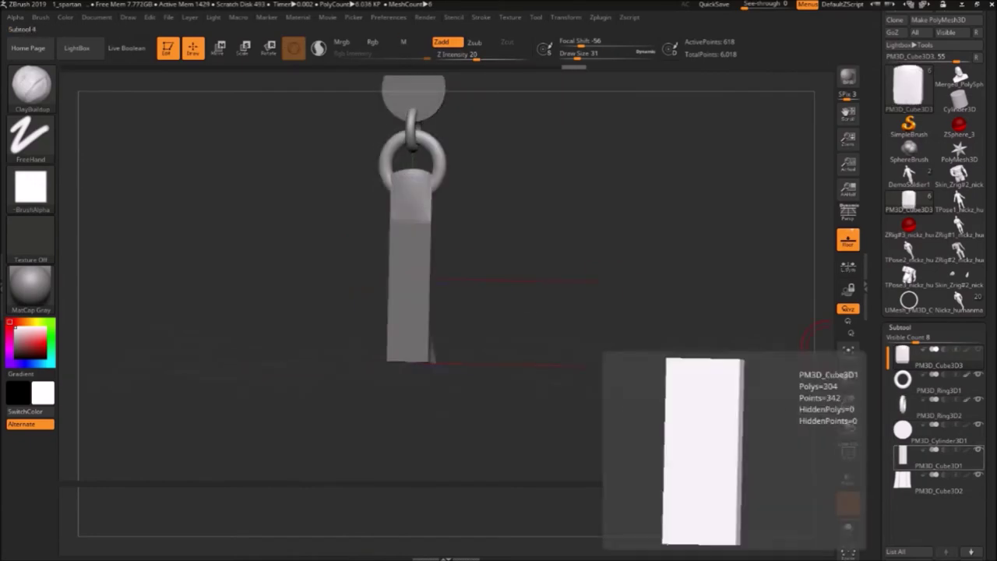
# - Delete an unneeded part of the strap accessory
pyautogui.click(900, 454)
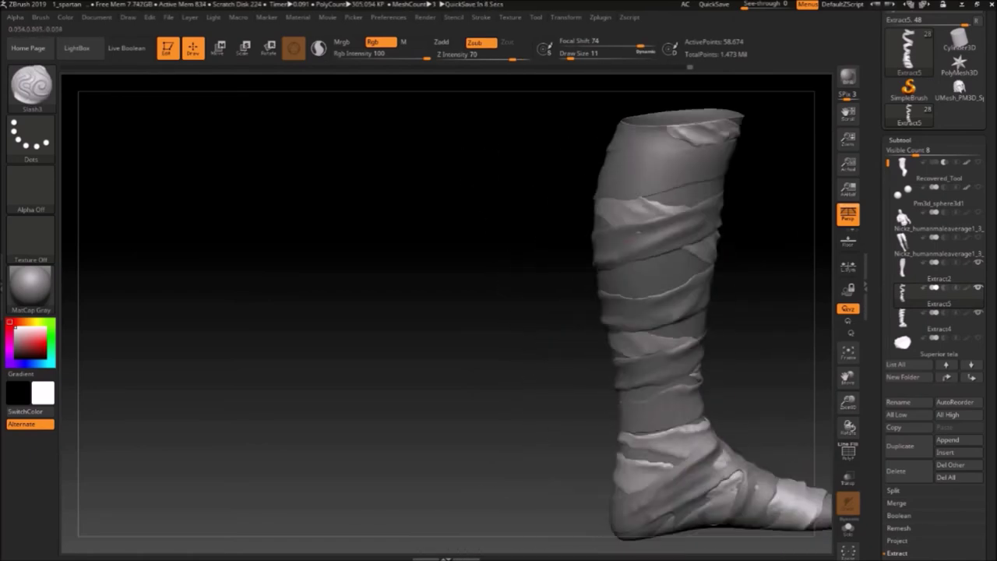
# - Orbit to view the bandaged foot from another angle
pyautogui.moveTo(684, 541); pyautogui.dragTo(636, 330)
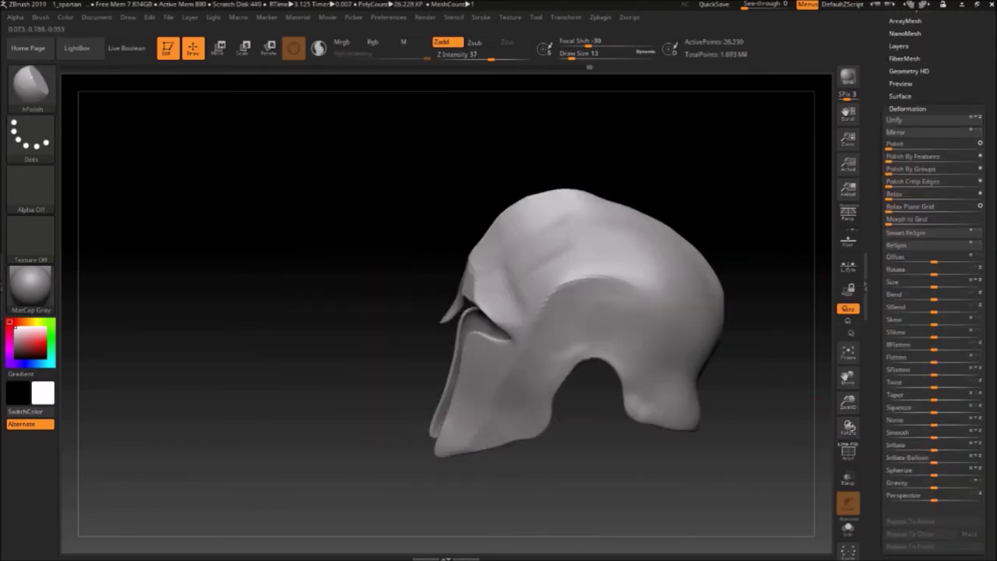
# - Bring up the full brush library to pick a brush
pyautogui.press('b')
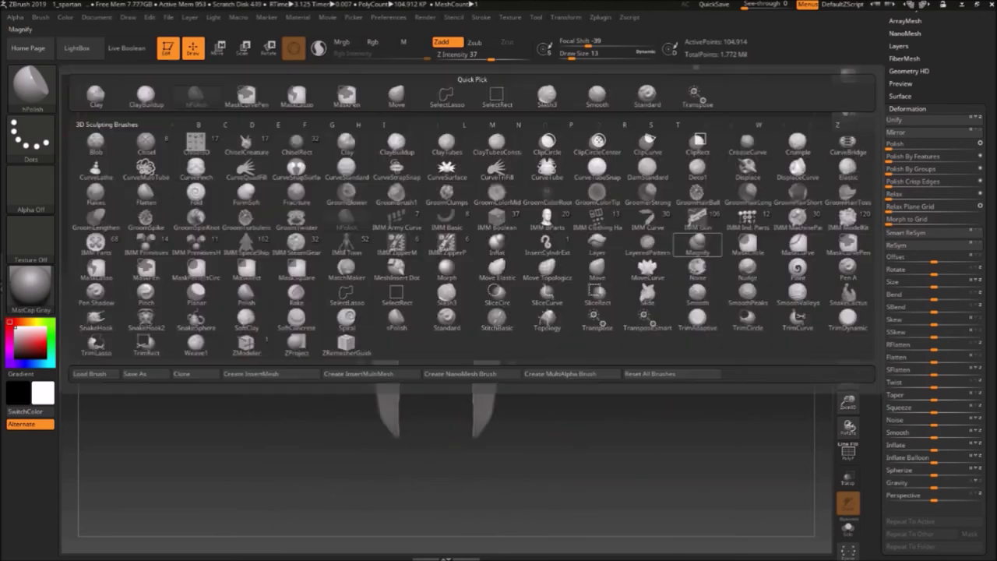